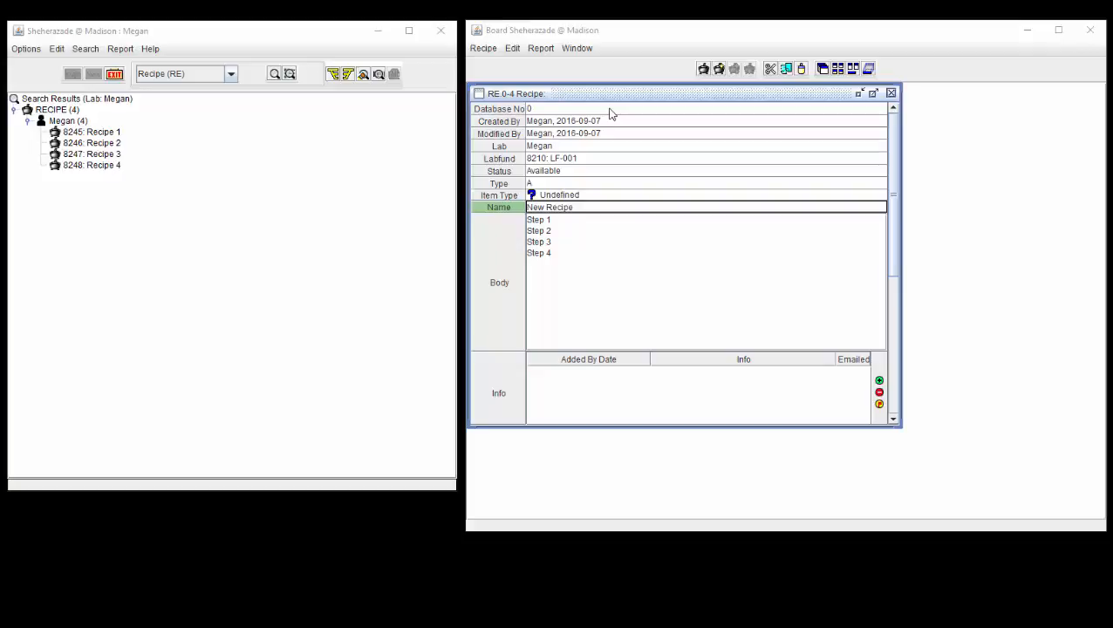
Save the drafted record named New Recipe as a new recipe and check its database number
click(610, 109)
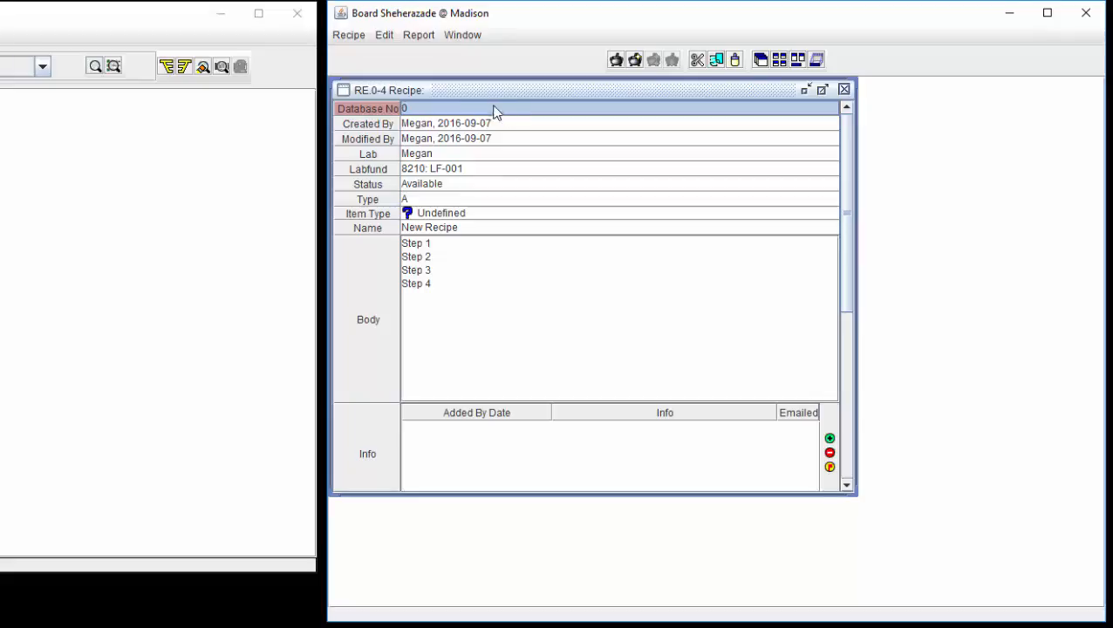
click(346, 38)
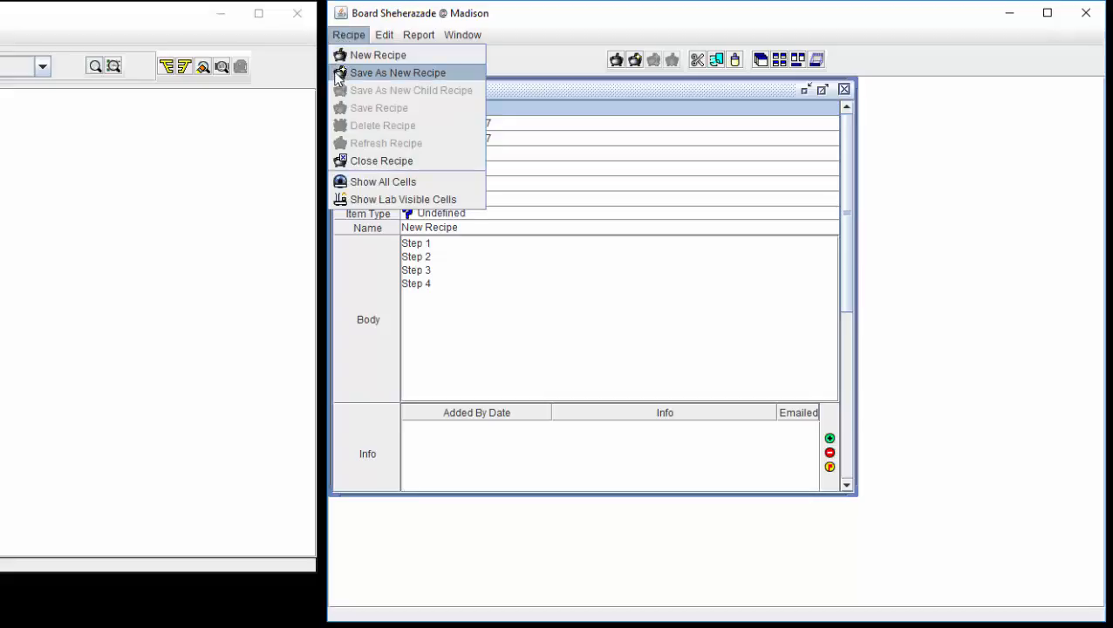
click(339, 75)
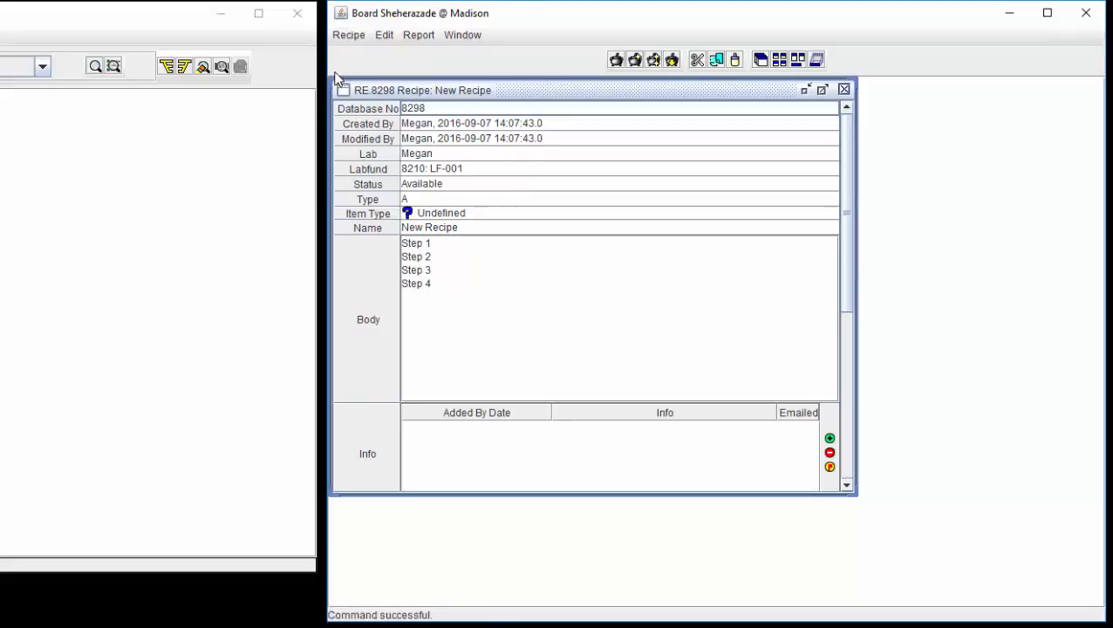
click(452, 108)
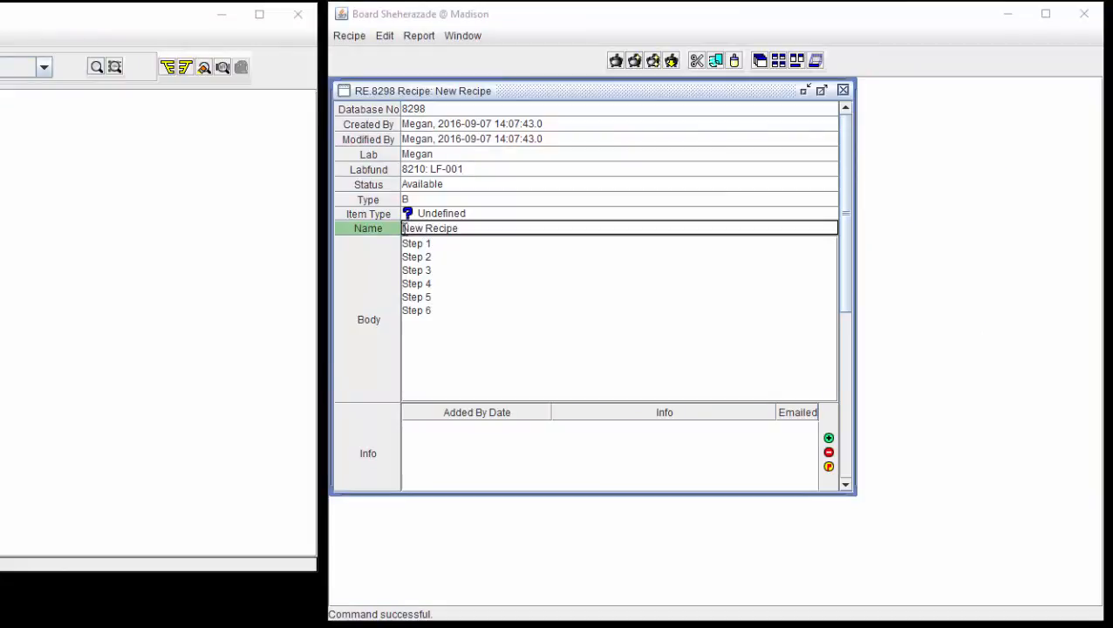
Change the recipe's name to Updated New Recipe, save the existing record, and check its modification entry
click(403, 227)
text(Updated)
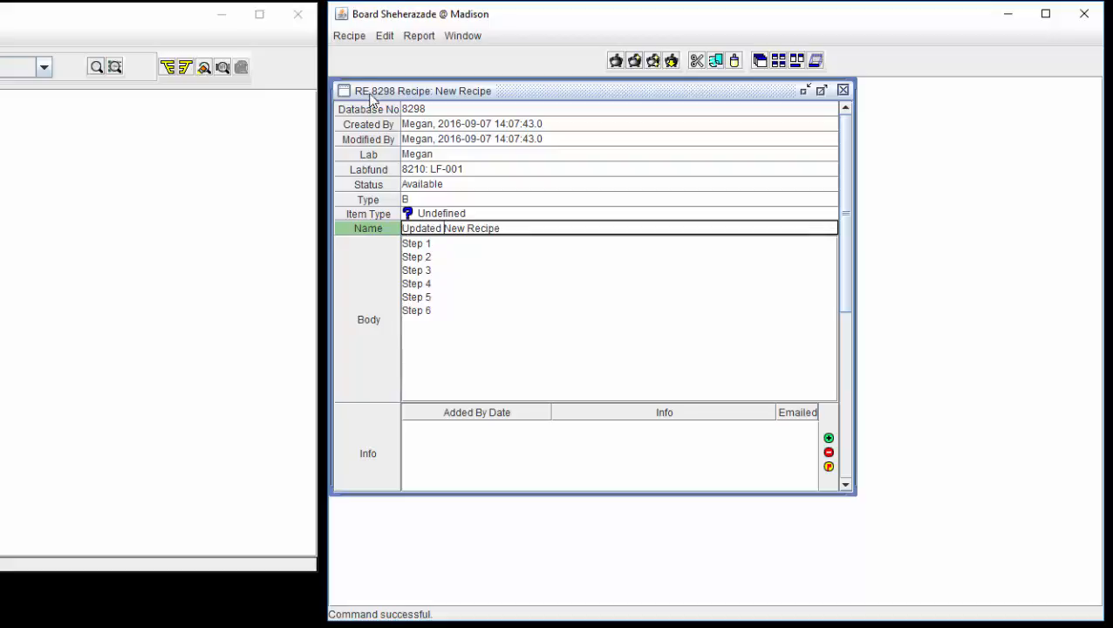
click(348, 36)
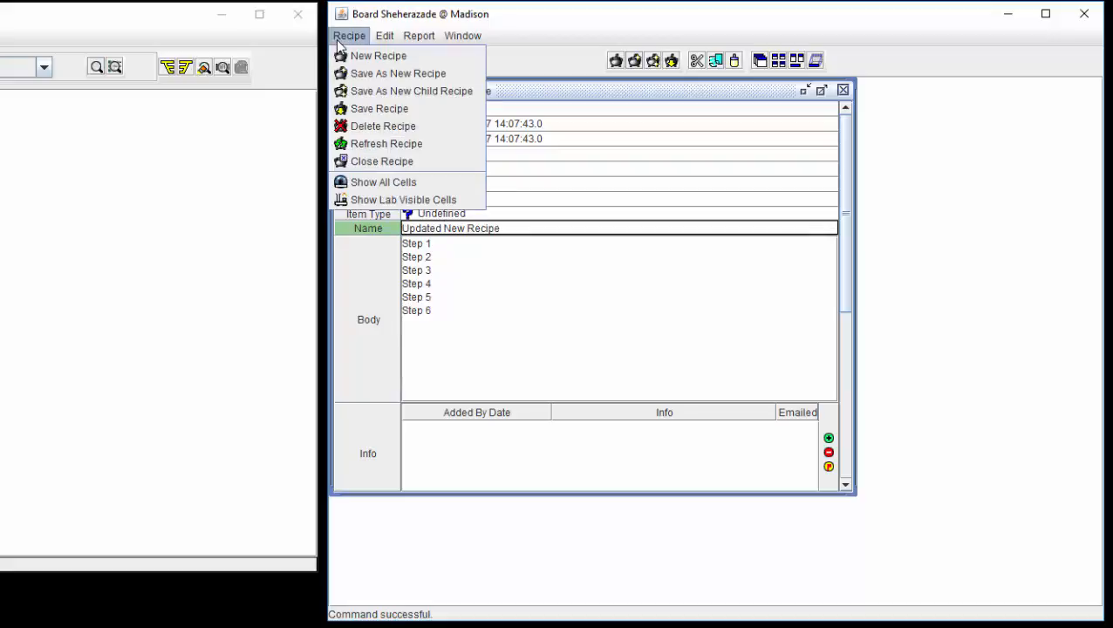
click(339, 114)
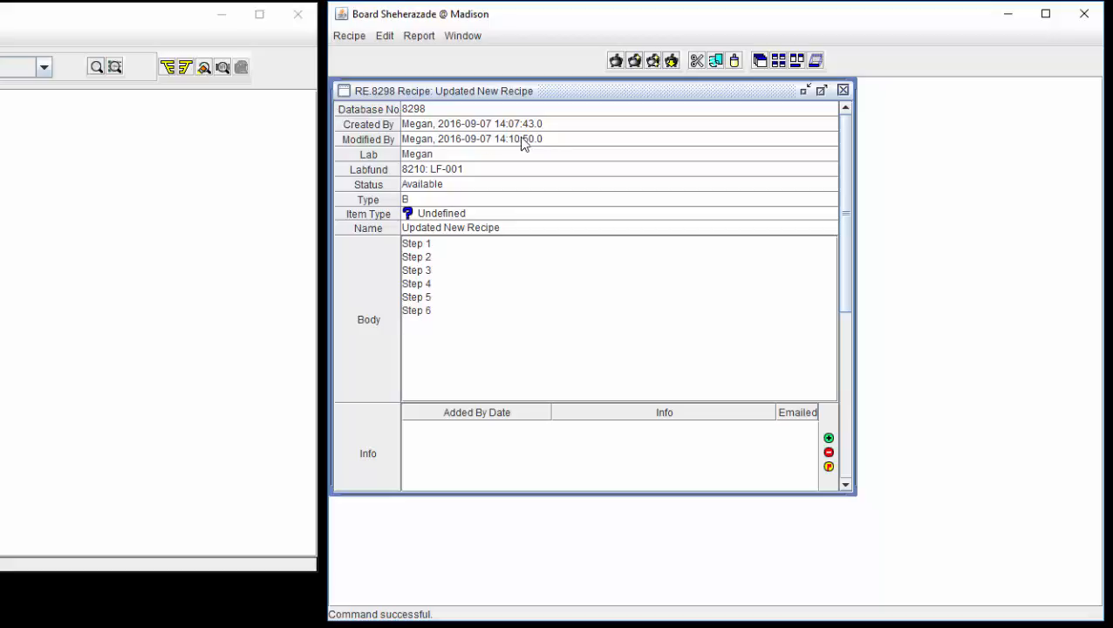
click(561, 145)
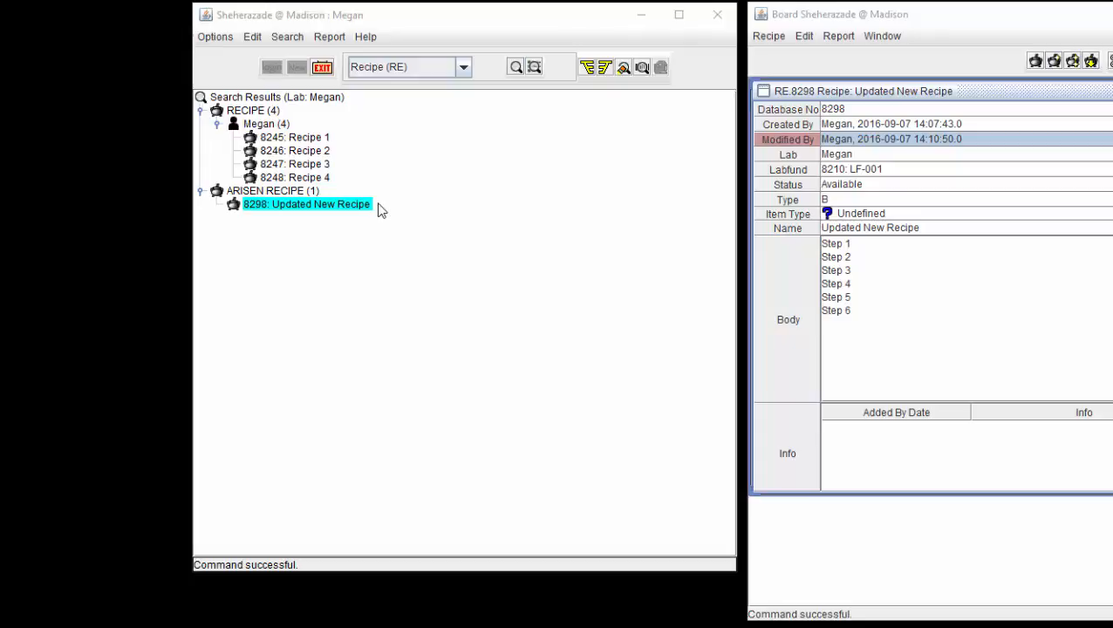
Add Step 7, Step 8 and Step 9 on separate lines at the end of the recipe's body
click(1043, 343)
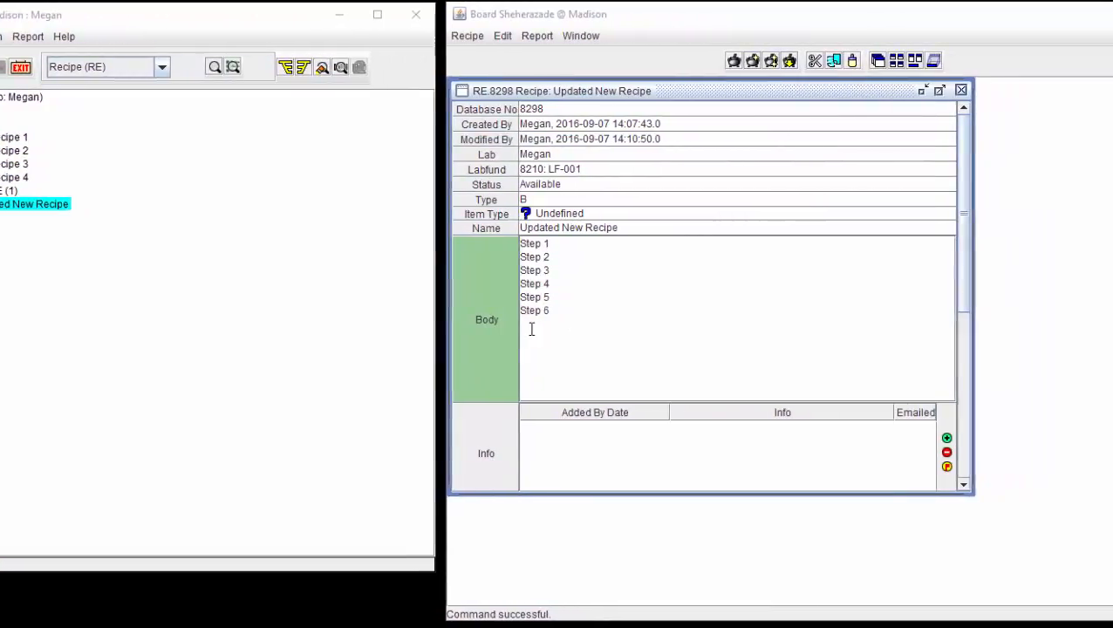
text(Step 7 Step 8 Step 9)
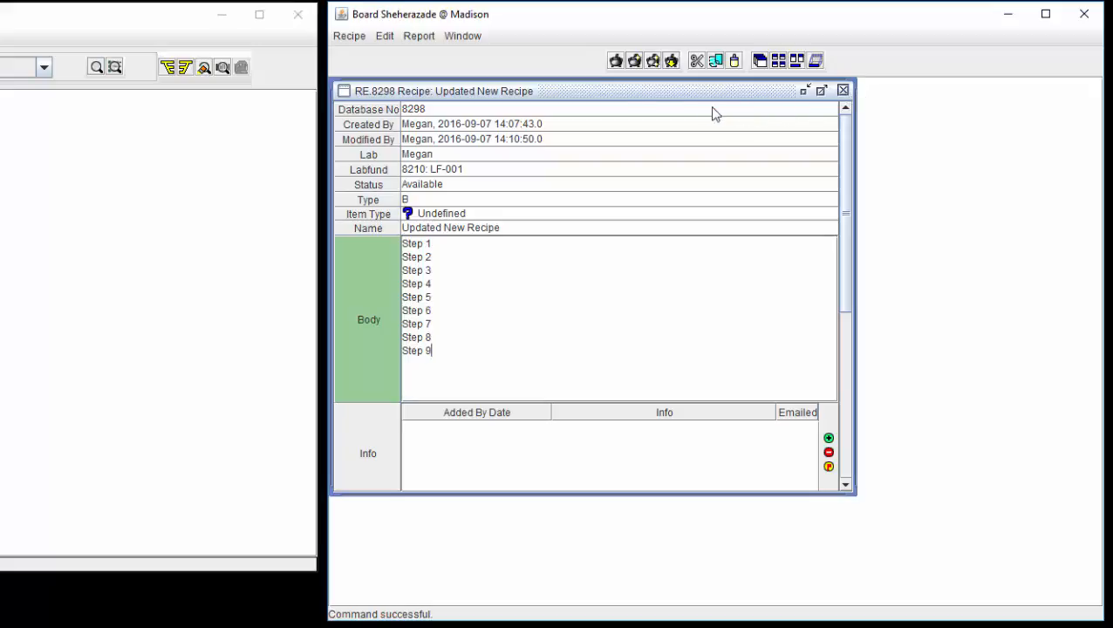
Try to close the edited recipe without saving, and cancel at the confirmation
click(354, 40)
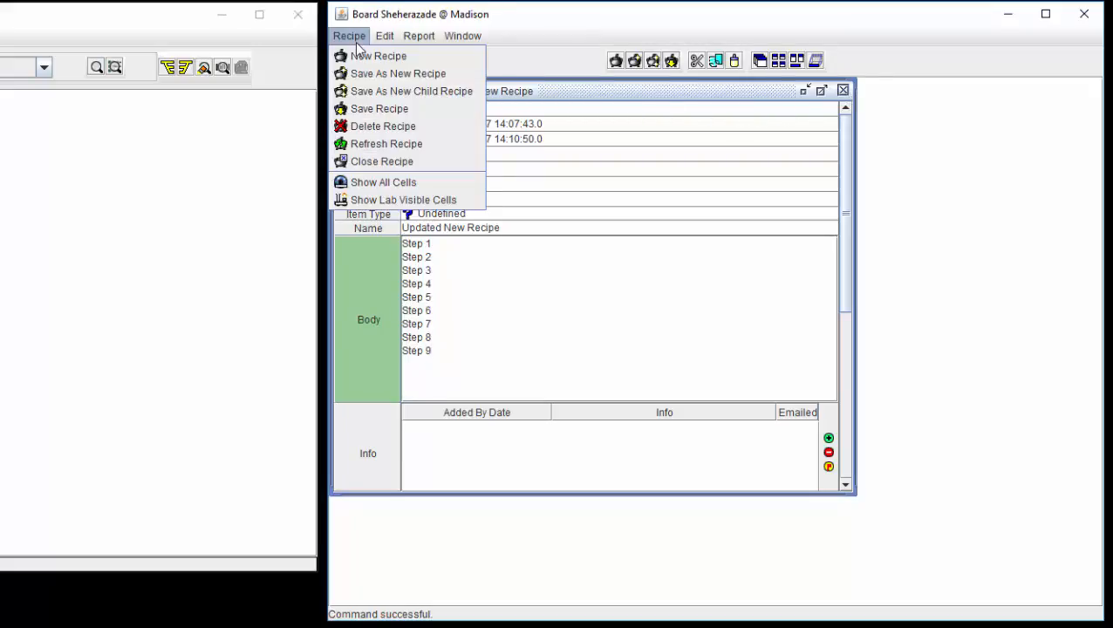
click(339, 163)
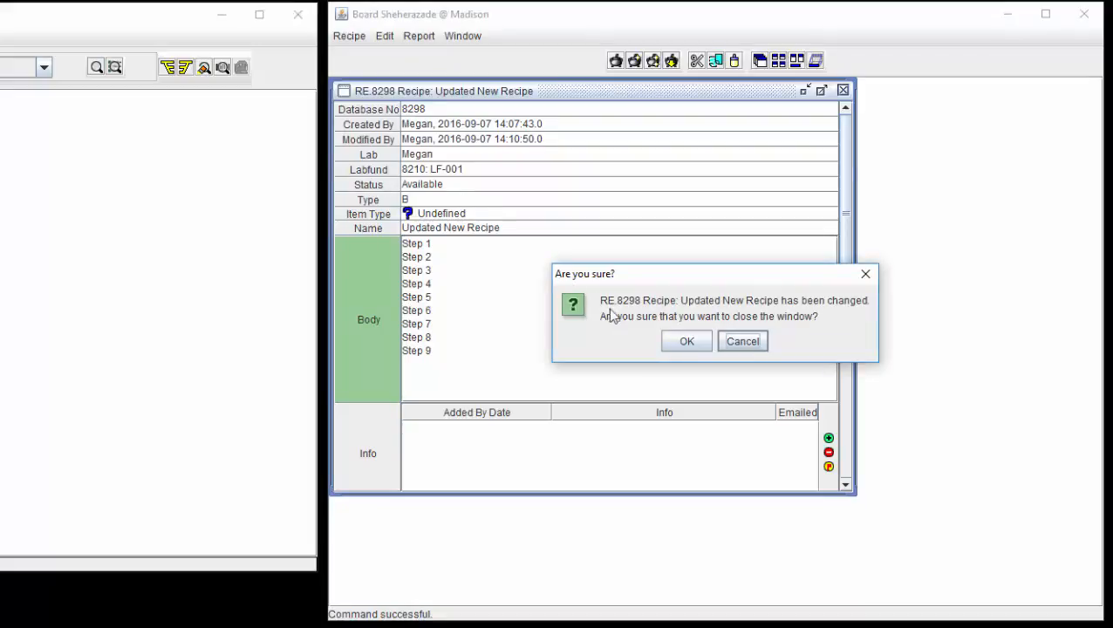
click(752, 345)
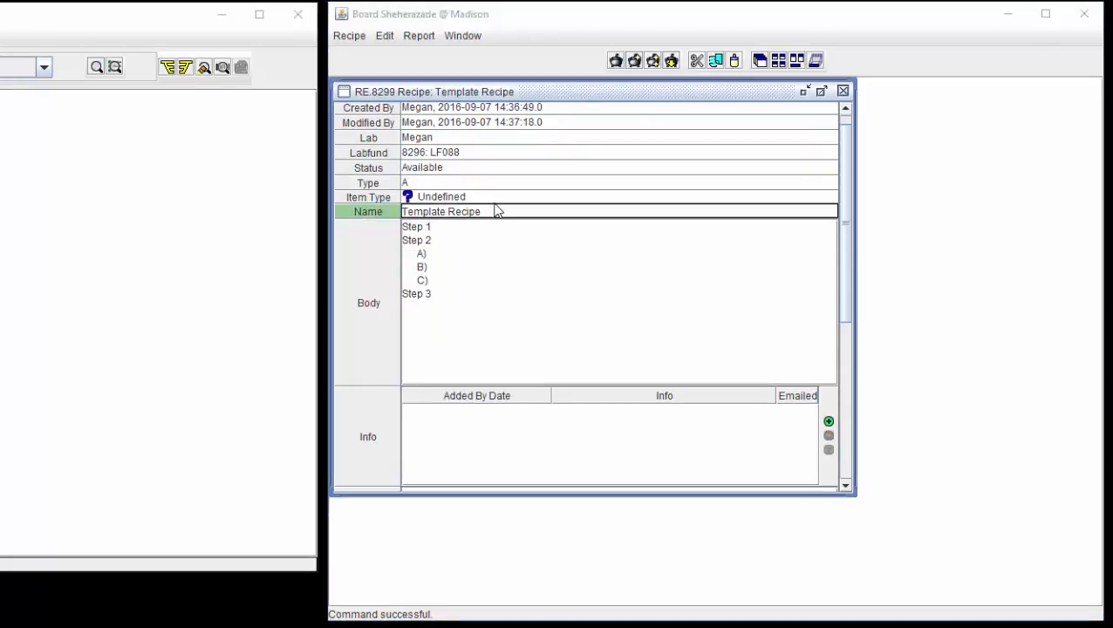
Set the Template Recipe's item type to Antigen Binder and change its name to Template Recipe A
click(496, 198)
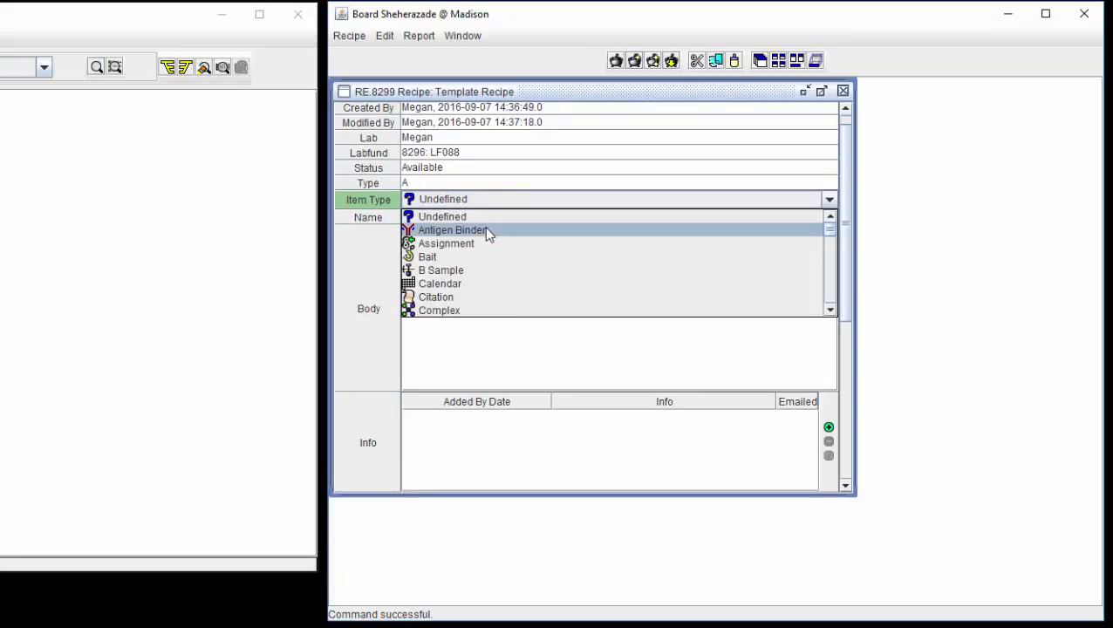
click(487, 231)
click(490, 214)
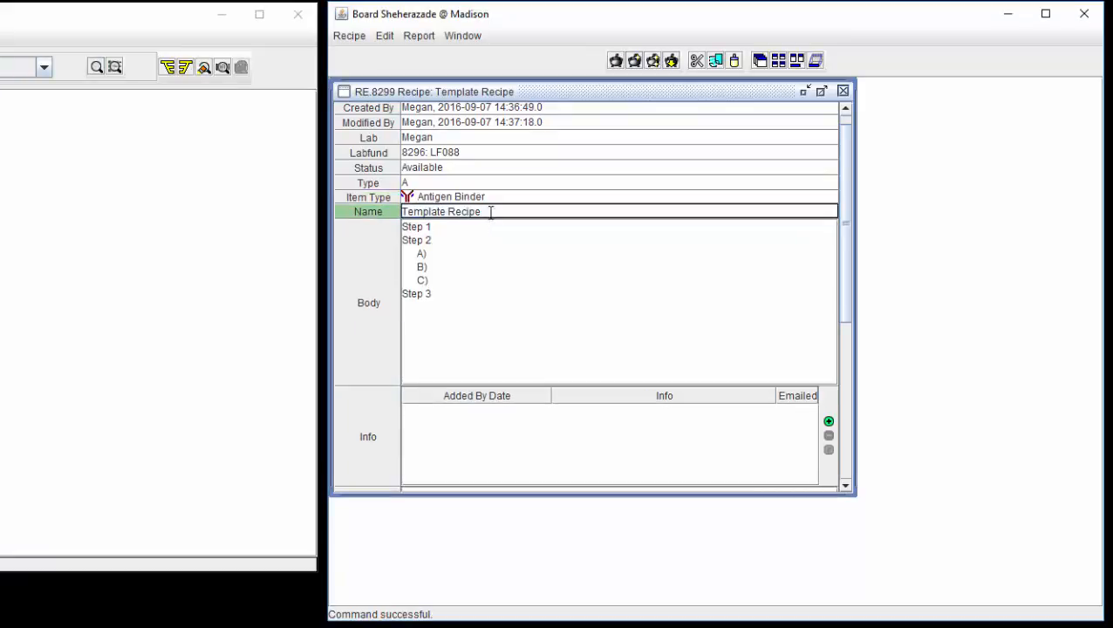
text(A)
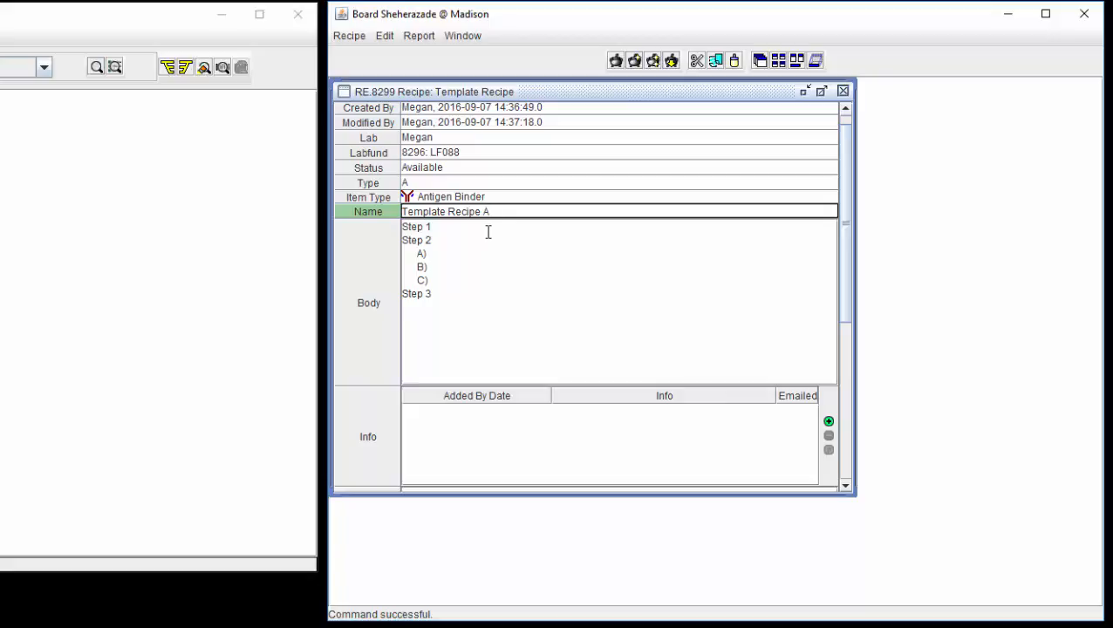
Save the edited template as a separate new recipe and check the new record's database number
click(335, 38)
click(340, 80)
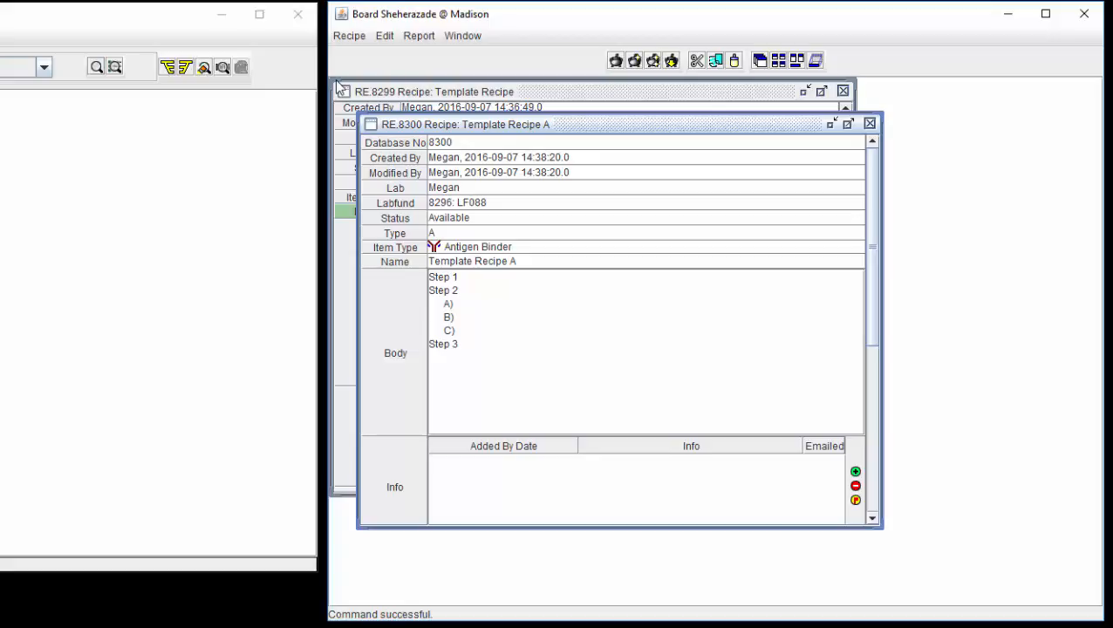
click(478, 143)
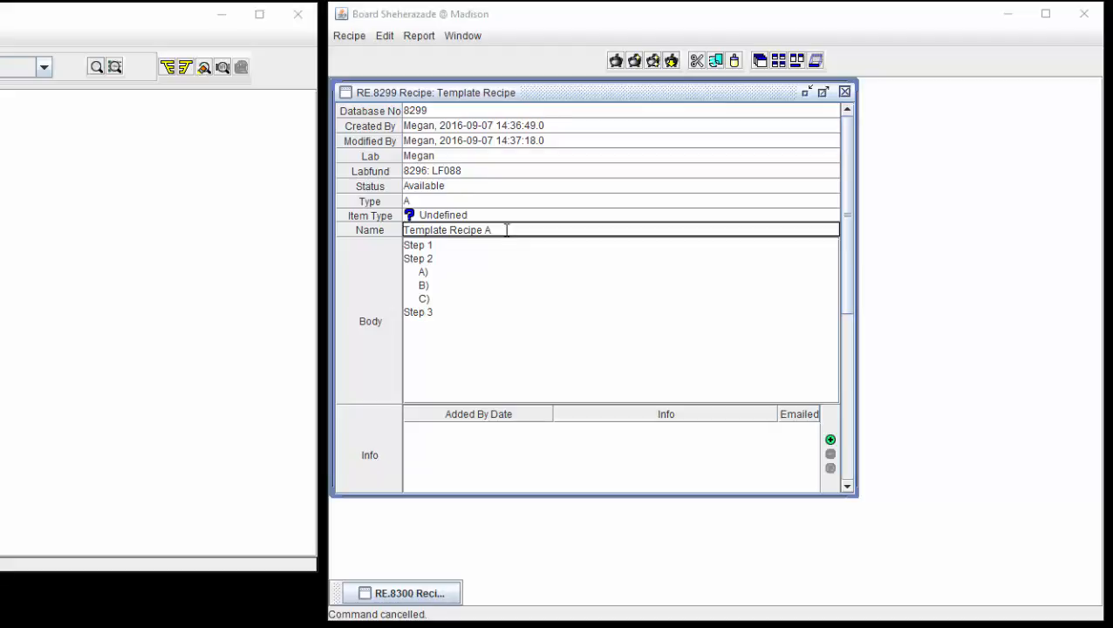
Refresh the original Template Recipe record to discard its unsaved name change, confirming the refresh
click(349, 36)
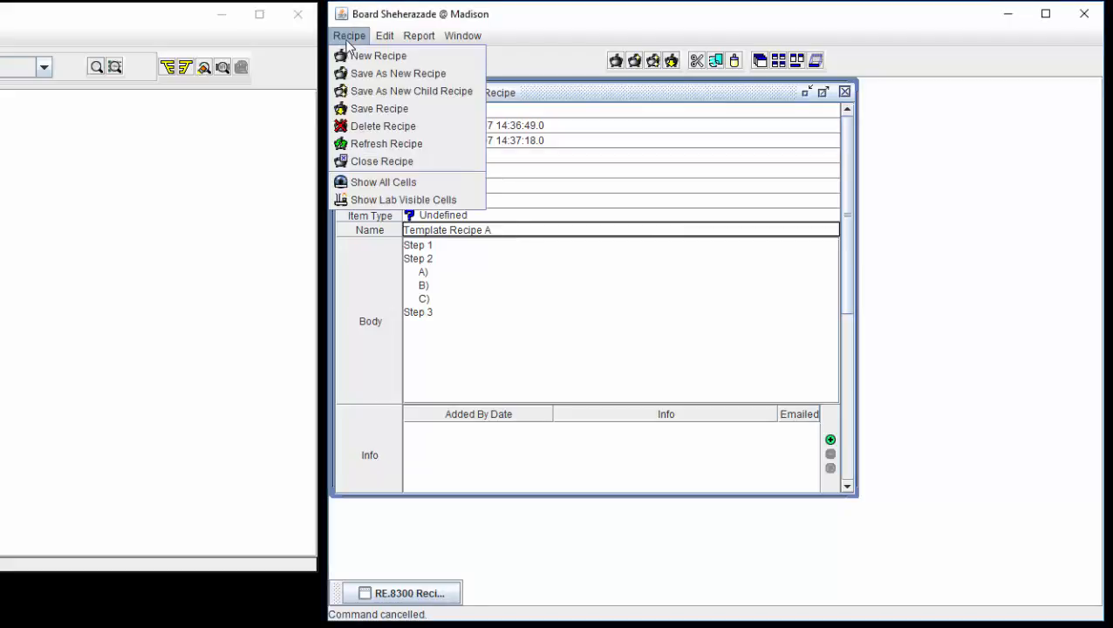
click(341, 144)
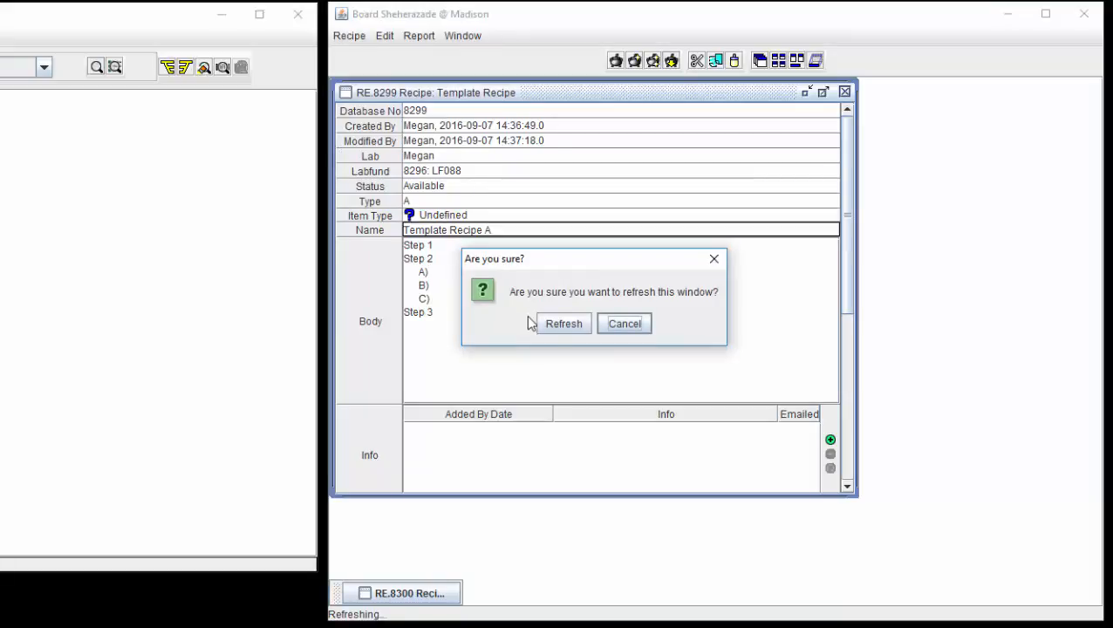
click(562, 328)
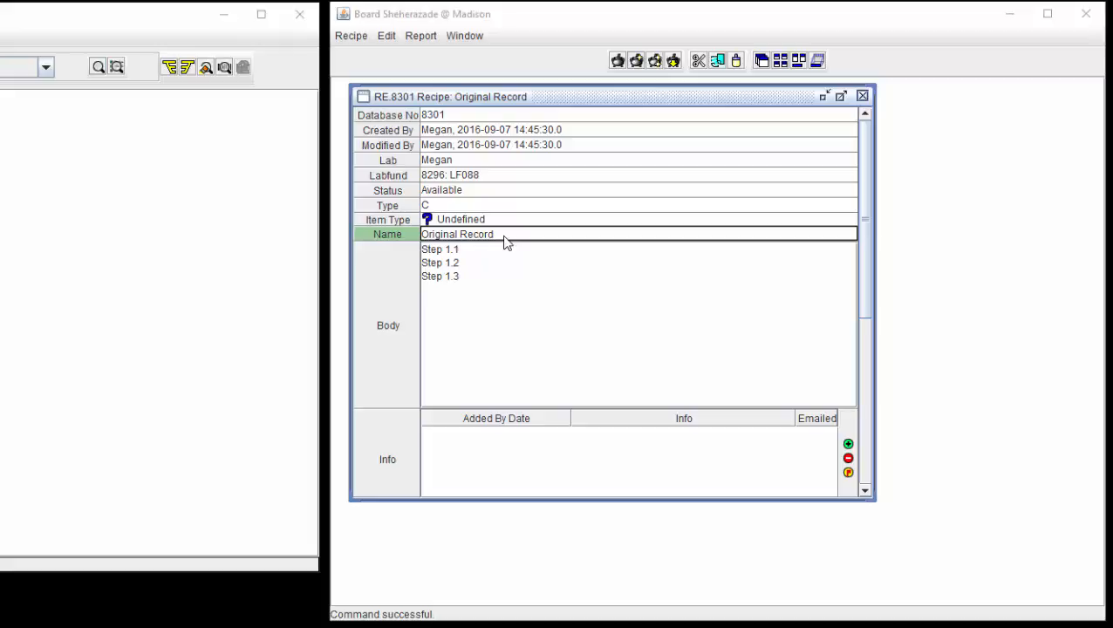
Change the name to Original Record Version 2, save it as a new child recipe, and check the child's database number
click(505, 237)
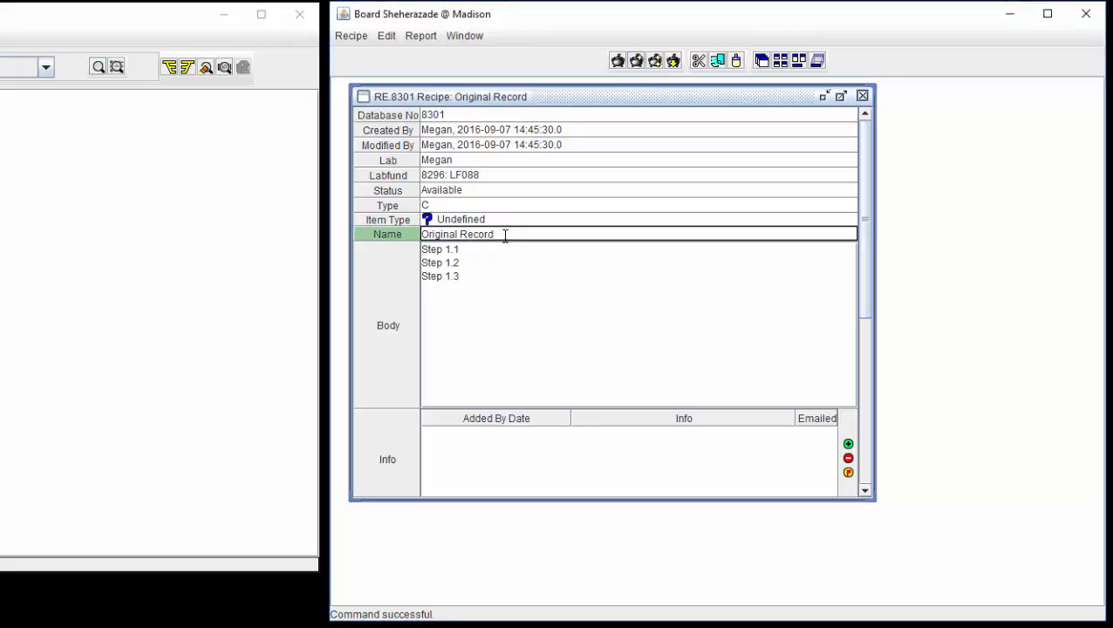
text(Version 2)
click(348, 35)
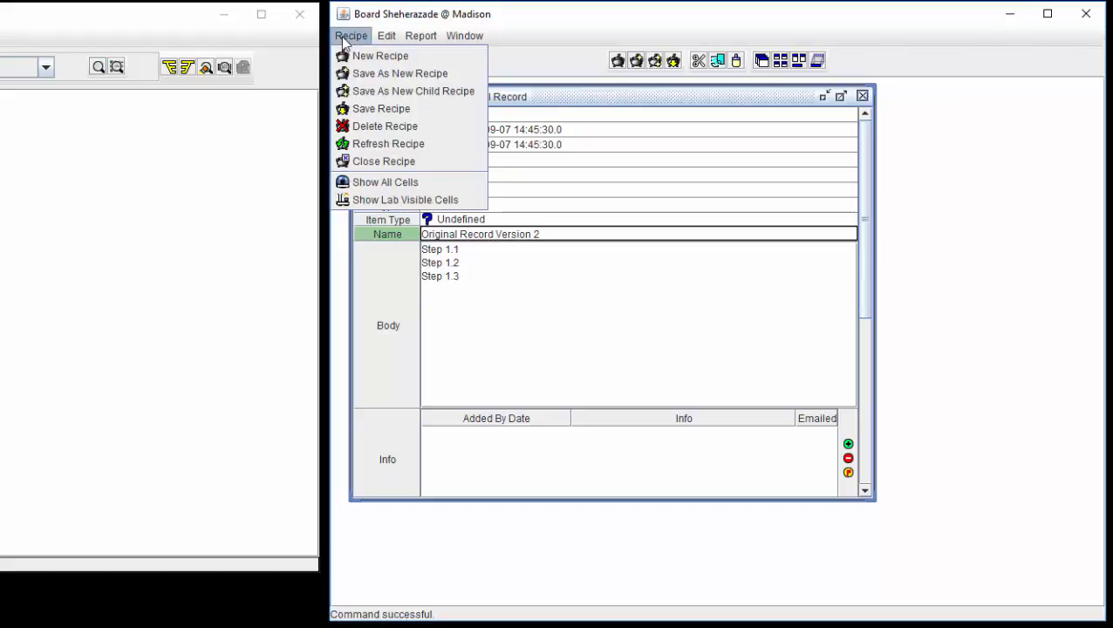
click(344, 94)
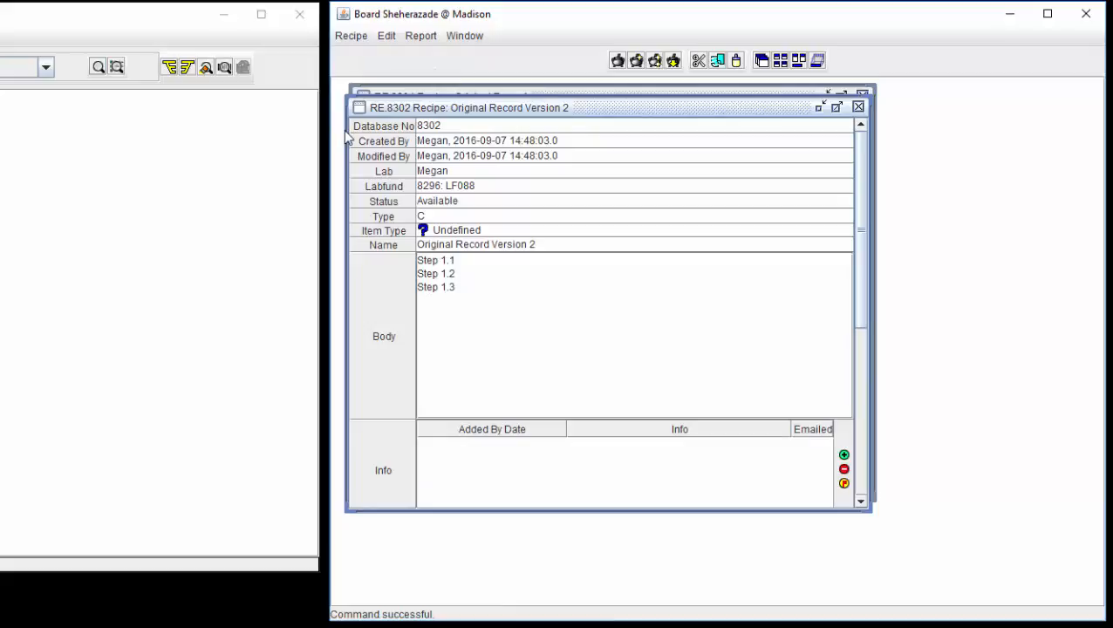
click(443, 127)
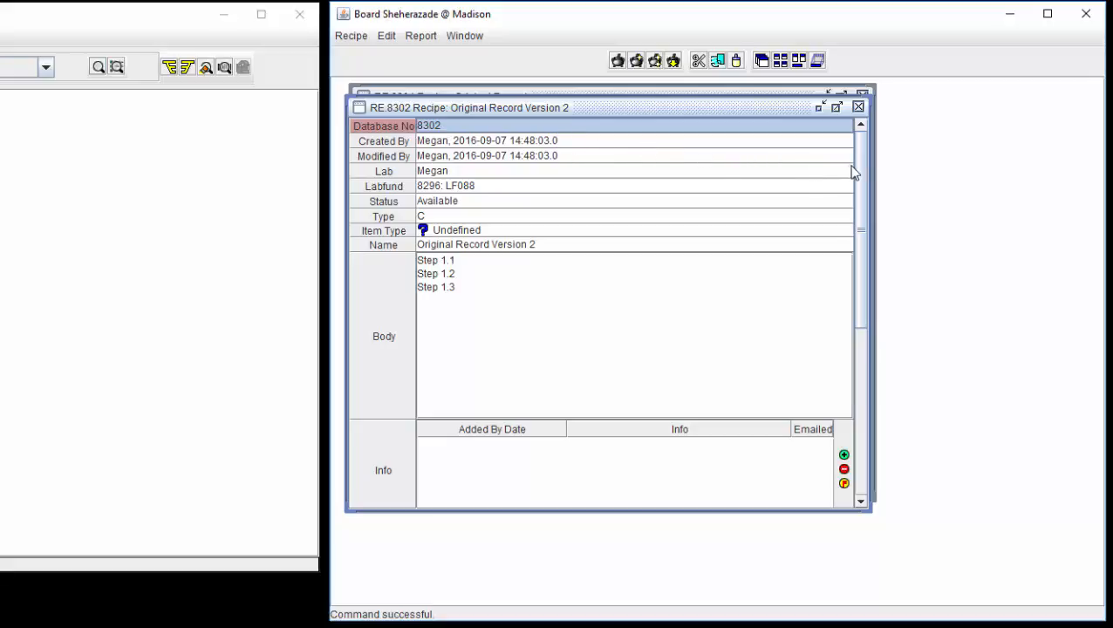
Examine the child recipe's linked items and open the parent recipe, Original Record, from there
scroll(864, 182, down, 1)
drag(863, 182, 856, 335)
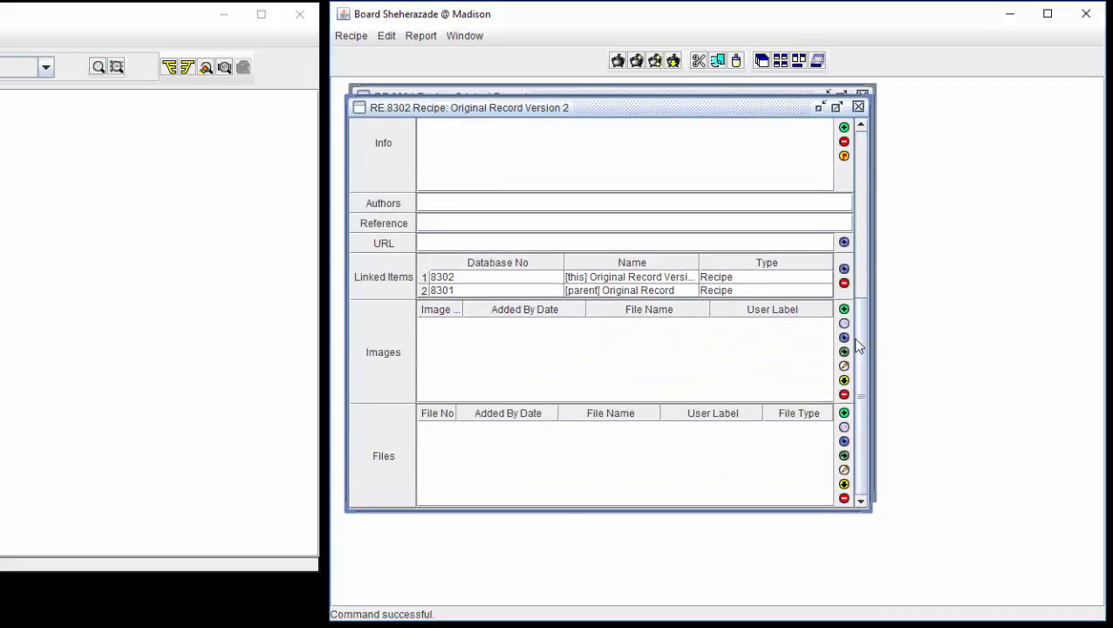
click(683, 291)
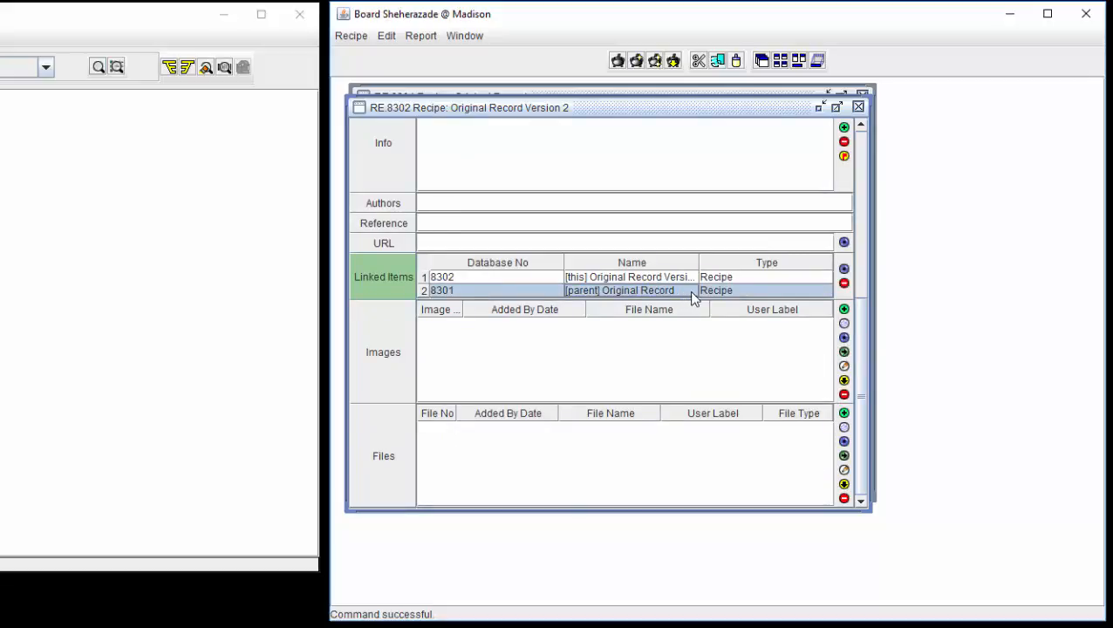
scroll(452, 445, up, 3)
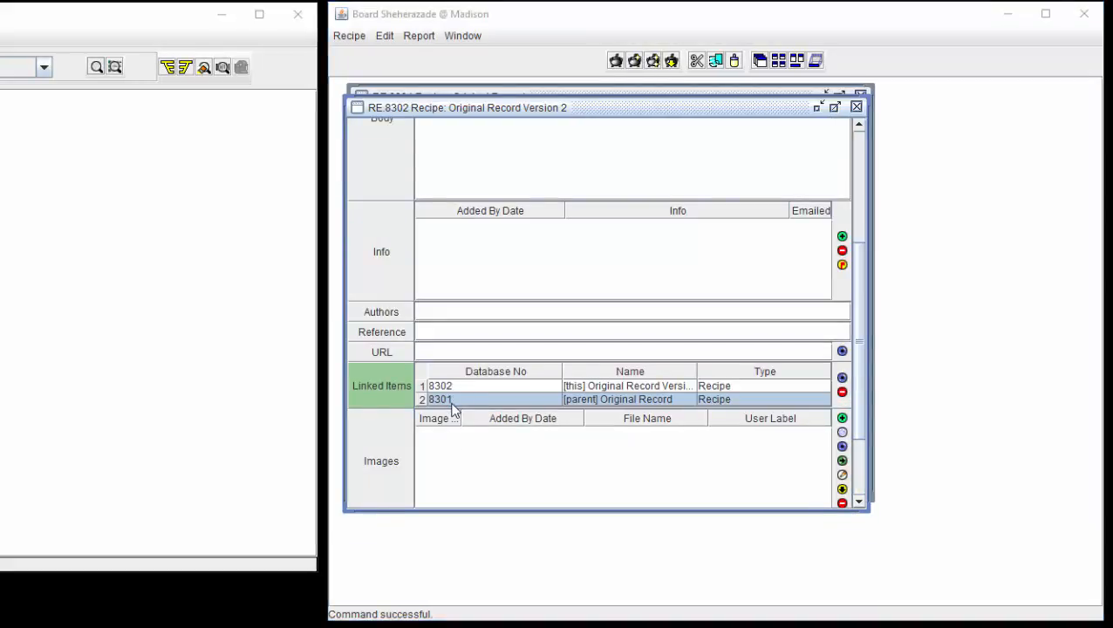
double_click(454, 409)
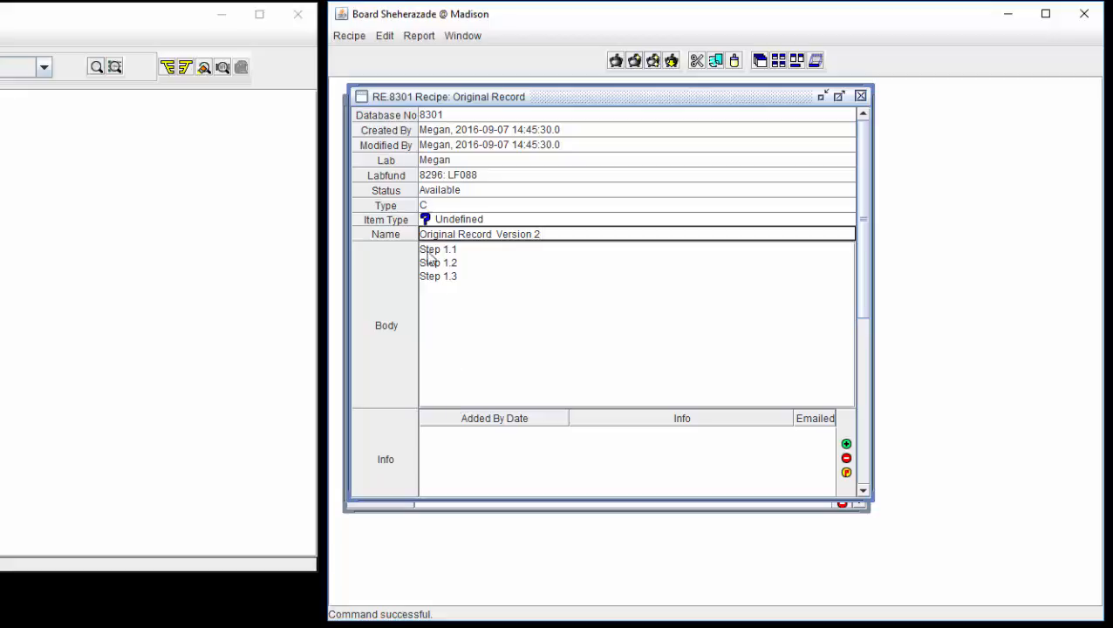
Refresh the parent recipe to discard its unsaved name change, and select the child recipe in its linked items
click(349, 36)
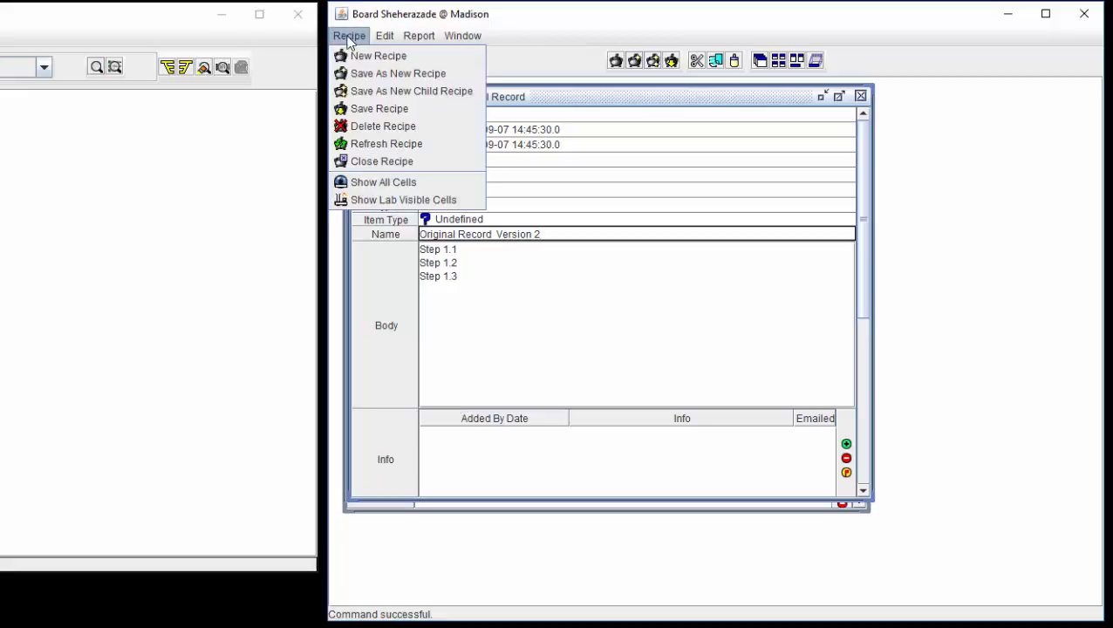
click(340, 144)
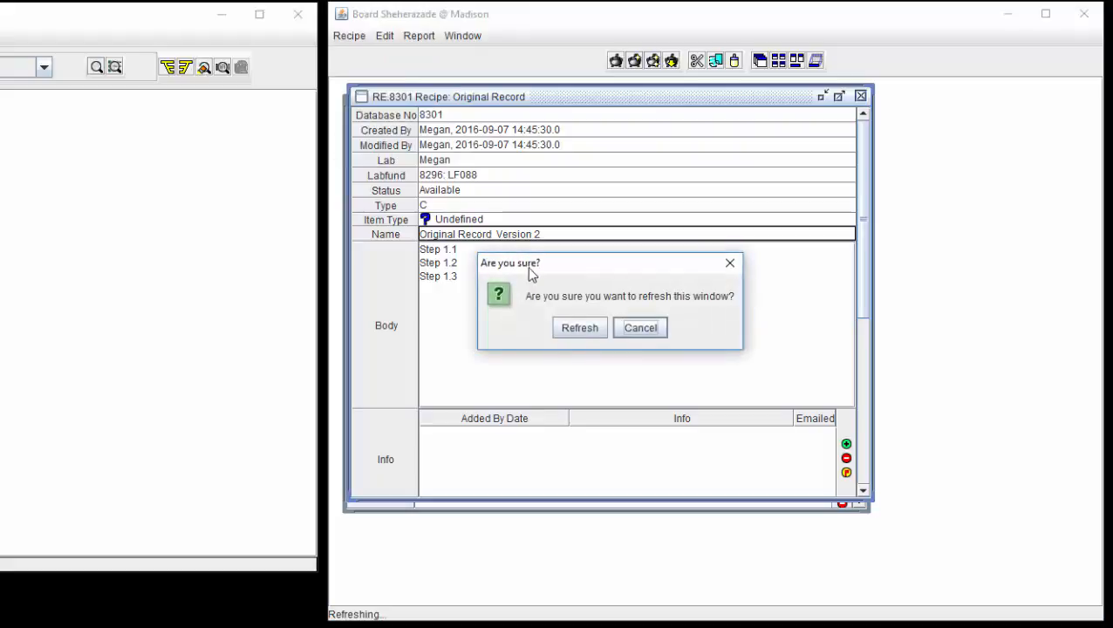
click(574, 333)
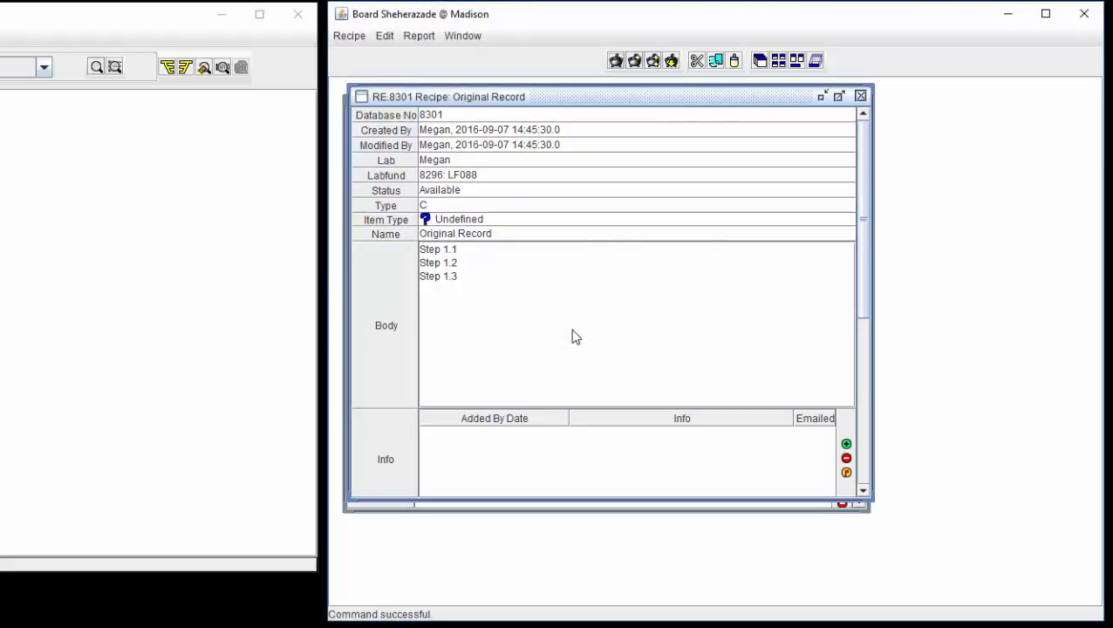
drag(865, 251, 882, 359)
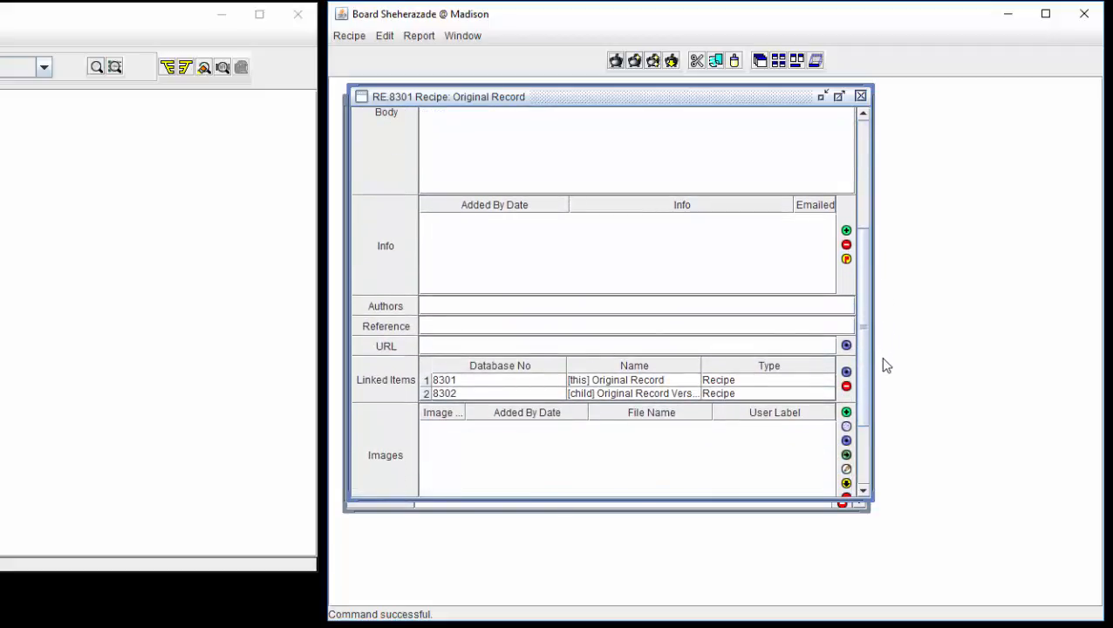
click(646, 393)
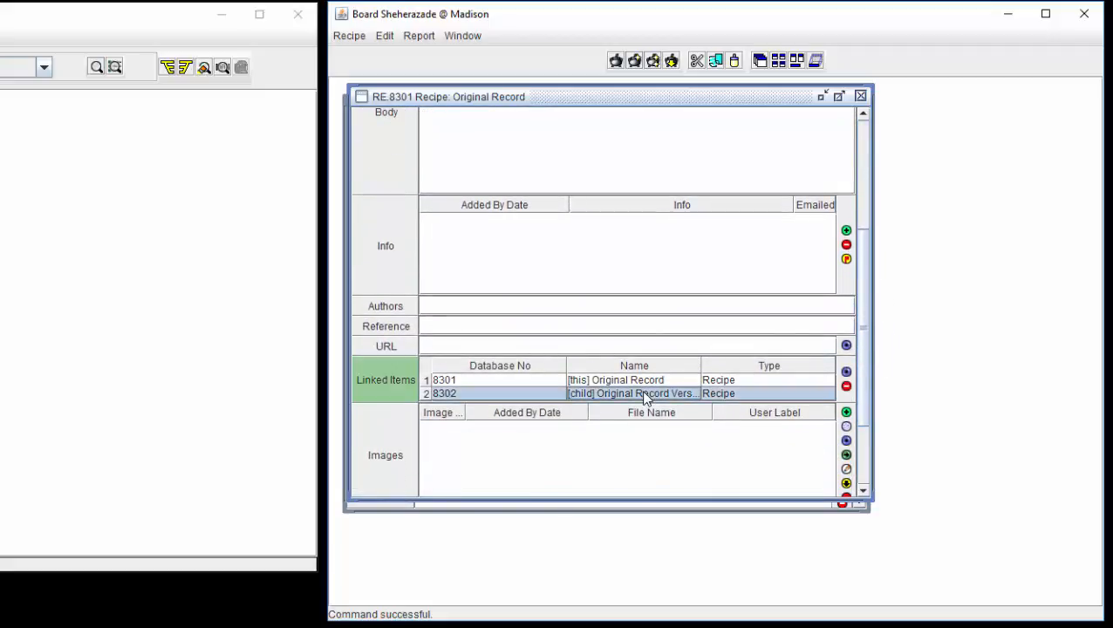